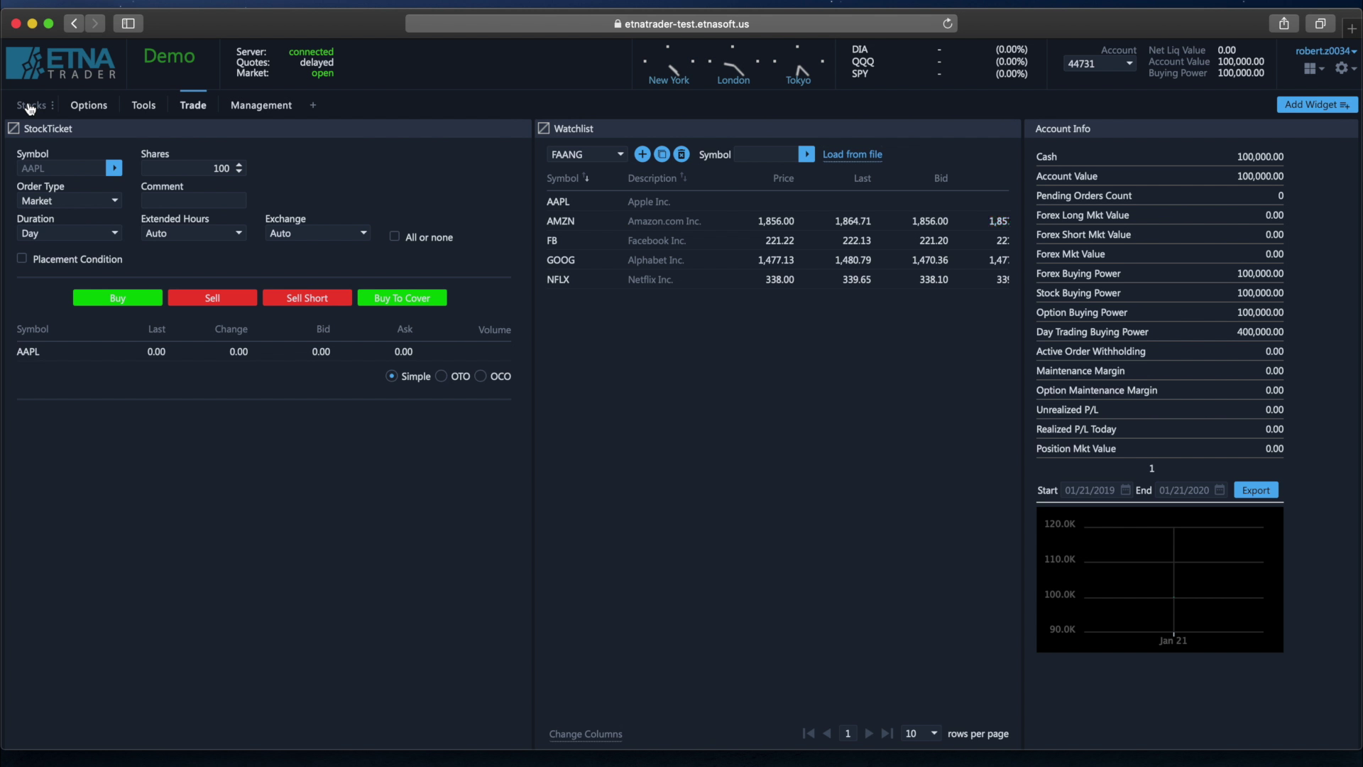
- Add a new workspace tab and rename it 'Market Watch'
click(313, 105)
double_click(328, 106)
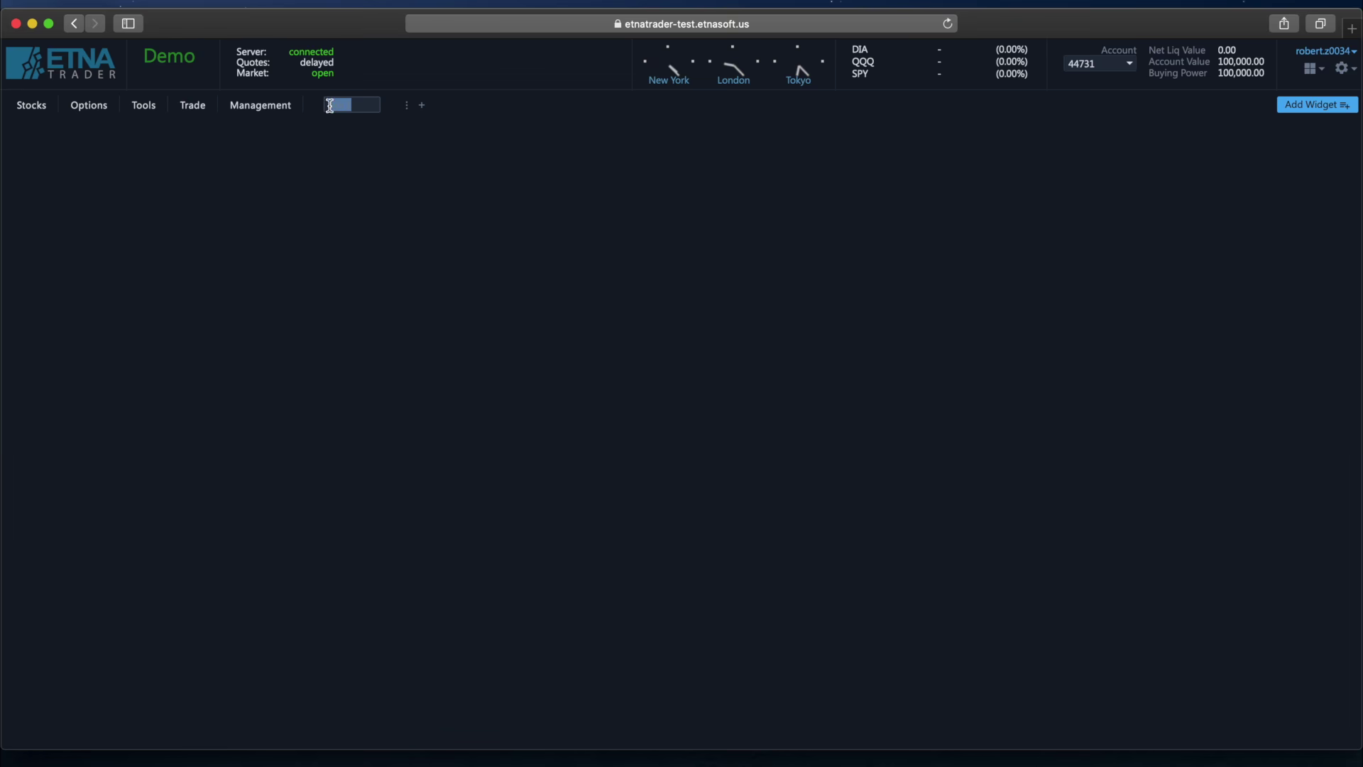
text(Market Watch)
key(Return)
- Add News, Watchlist, Finviz and StockTwits widgets from the Add Widget list
click(1313, 107)
scroll(1293, 432, down, 5)
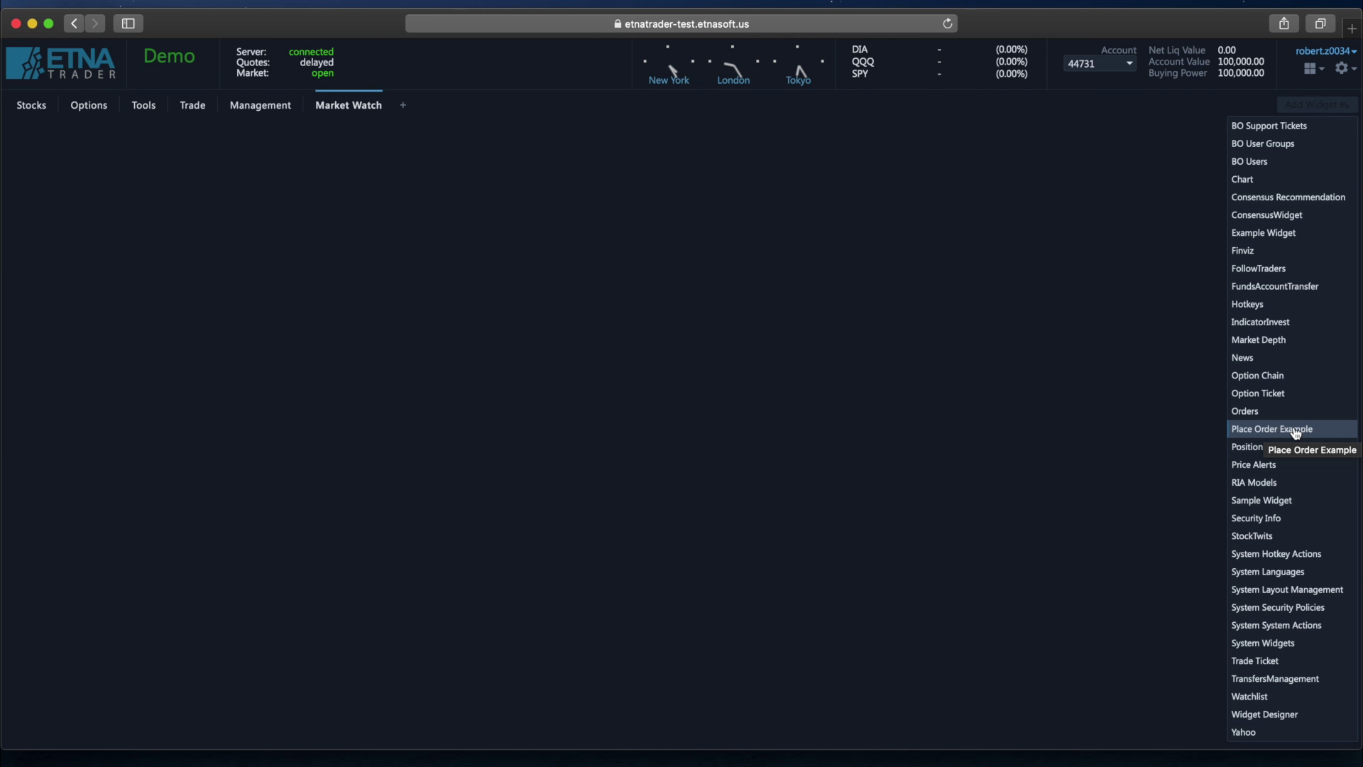
click(1293, 357)
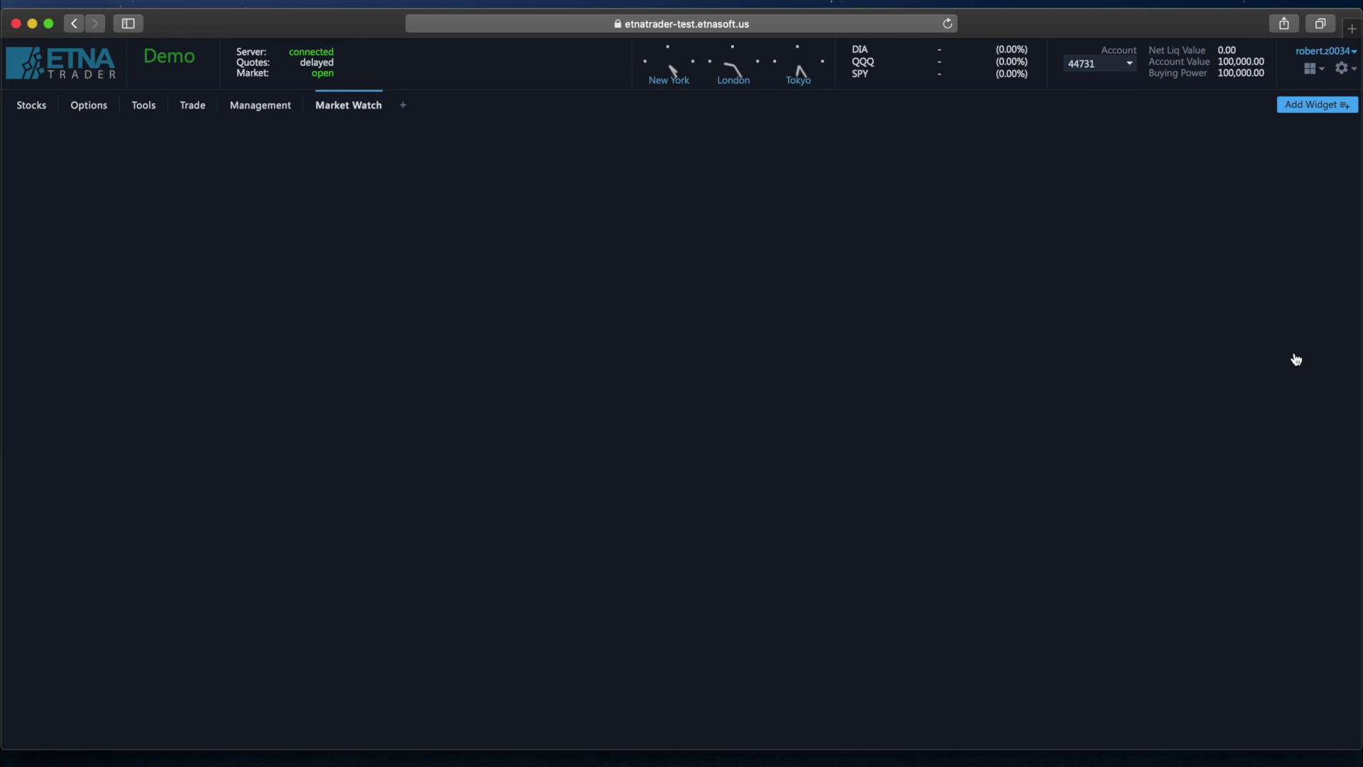
click(1319, 104)
scroll(1305, 322, down, 5)
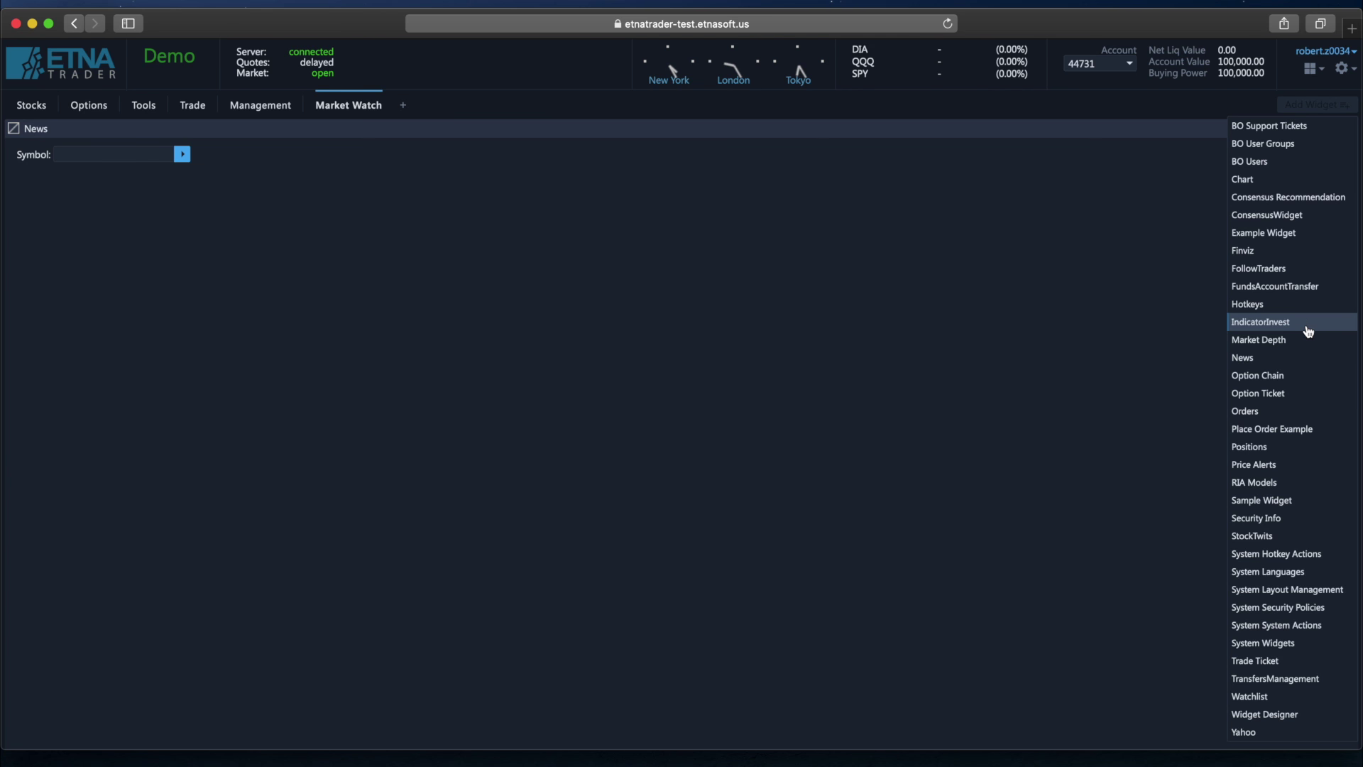
click(1259, 698)
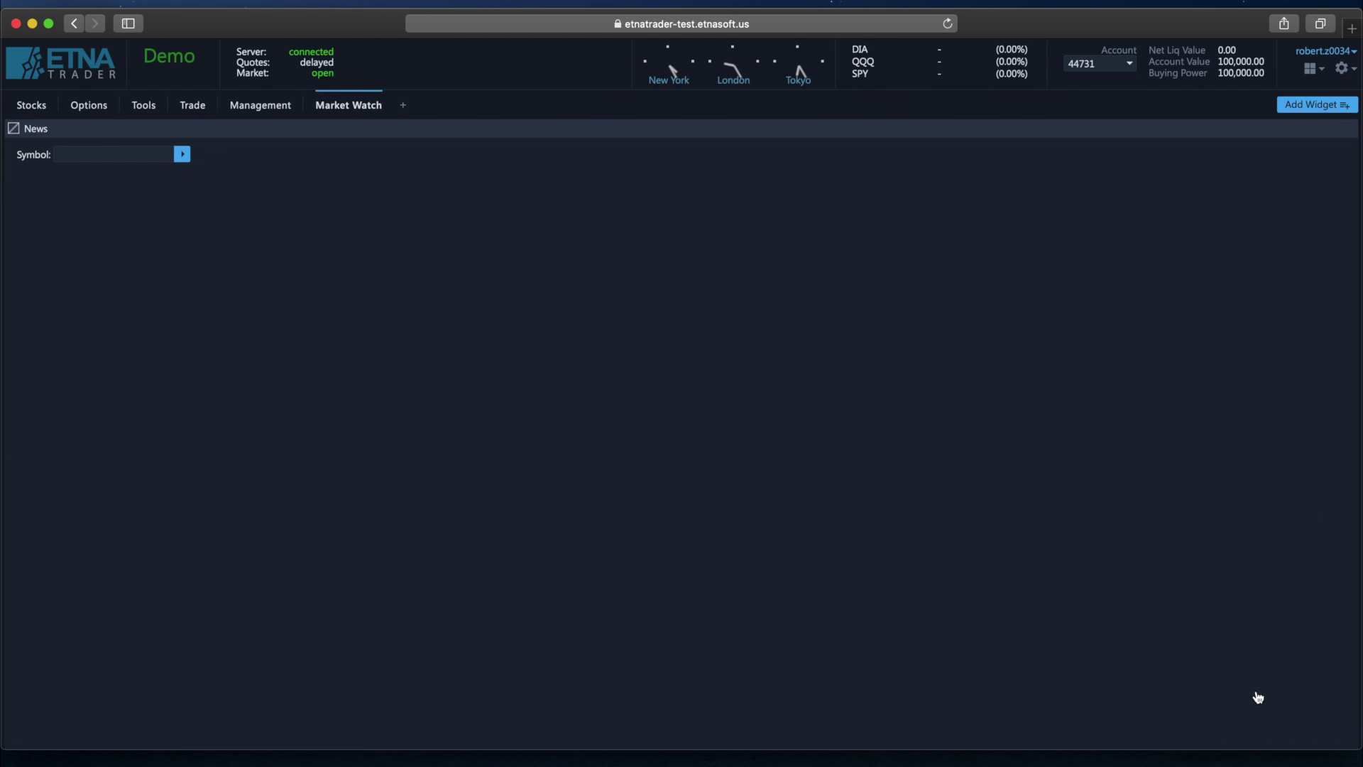
click(1318, 105)
scroll(1316, 426, up, 5)
click(1319, 449)
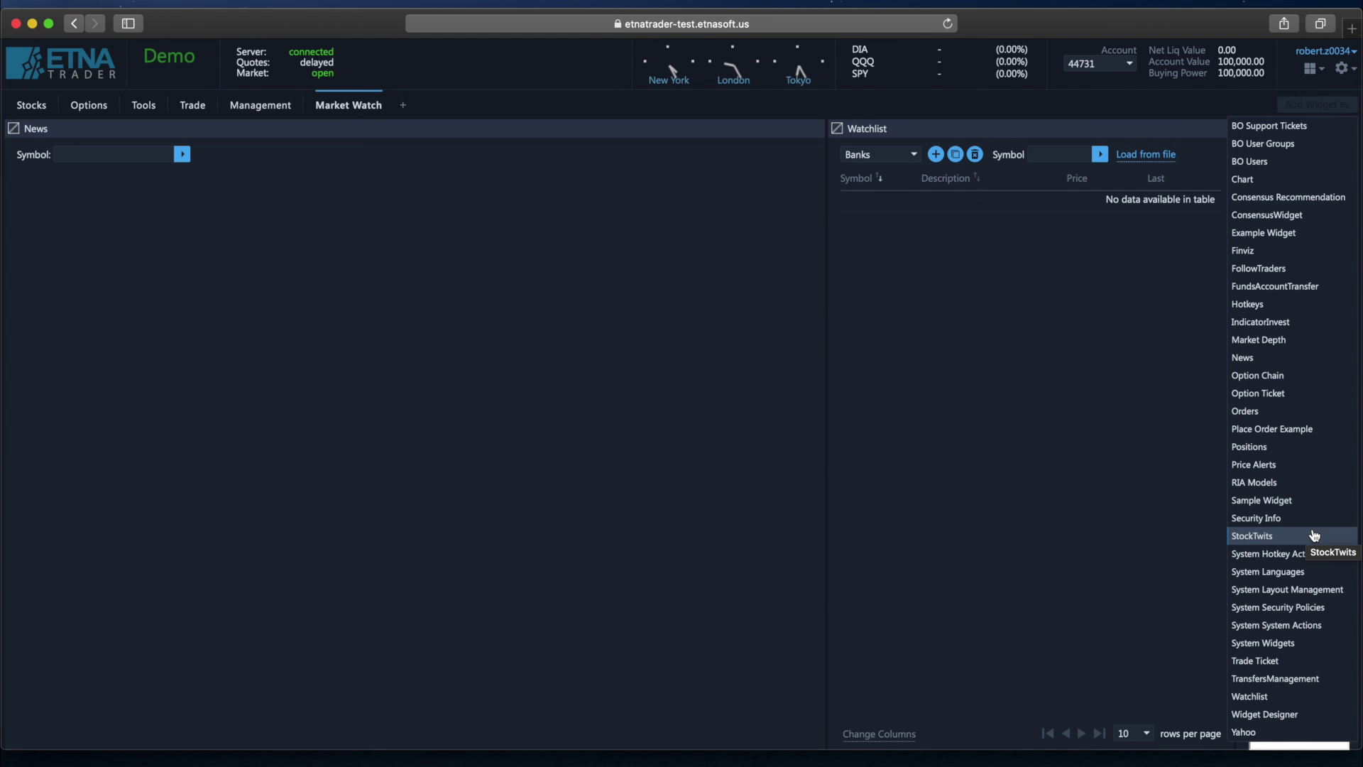
click(1314, 535)
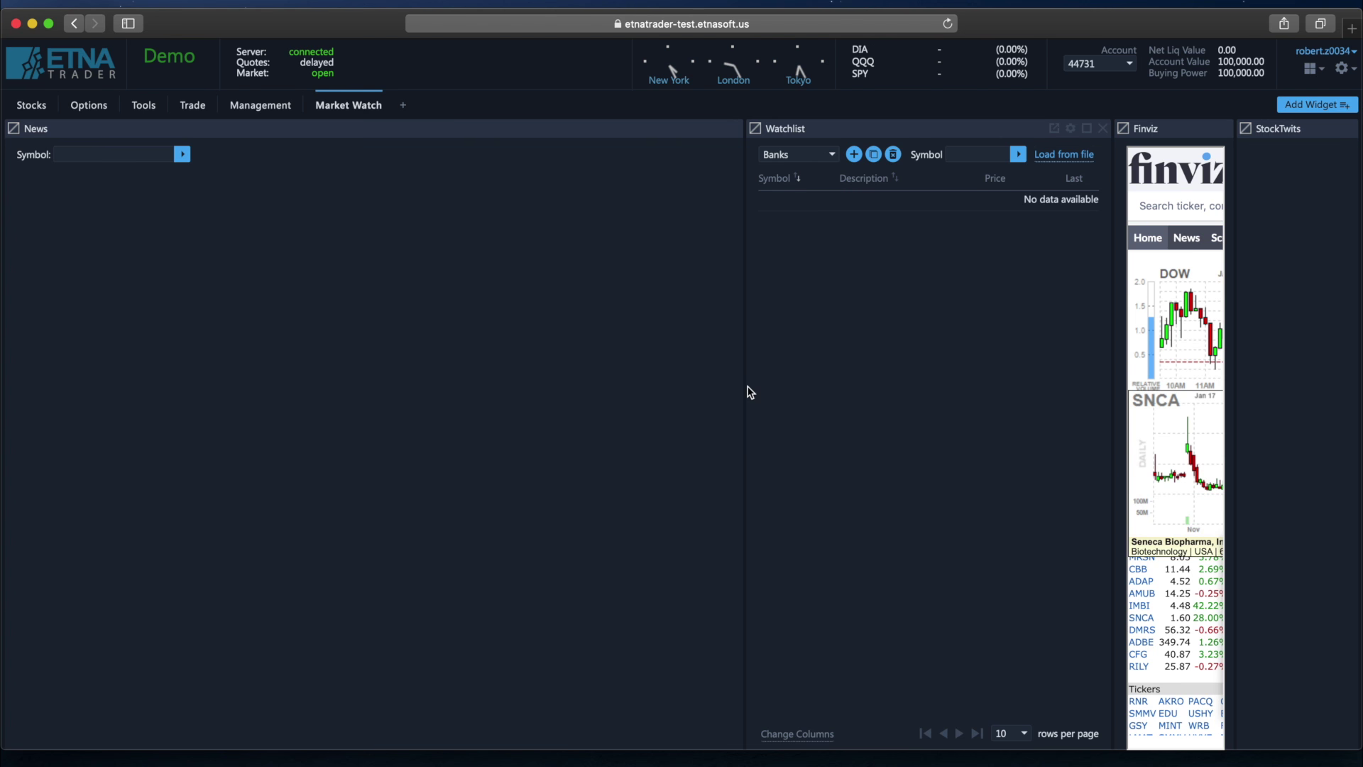
- Move the News/Watchlist splitter left to narrow News and widen Watchlist and Finviz
drag(743, 386, 362, 353)
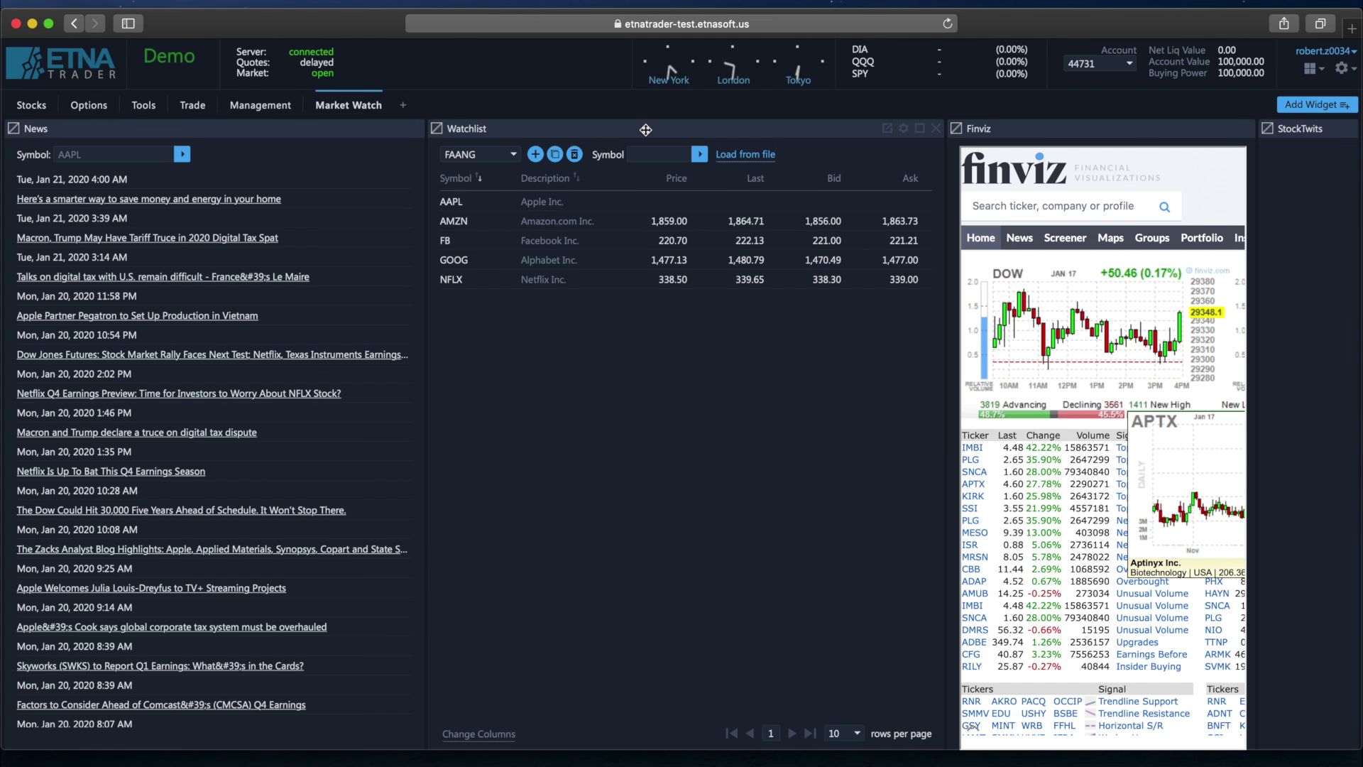
- Dock the Watchlist full-width along the bottom and lower its splitter to heighten the upper panels
drag(645, 128, 588, 358)
drag(540, 659, 521, 736)
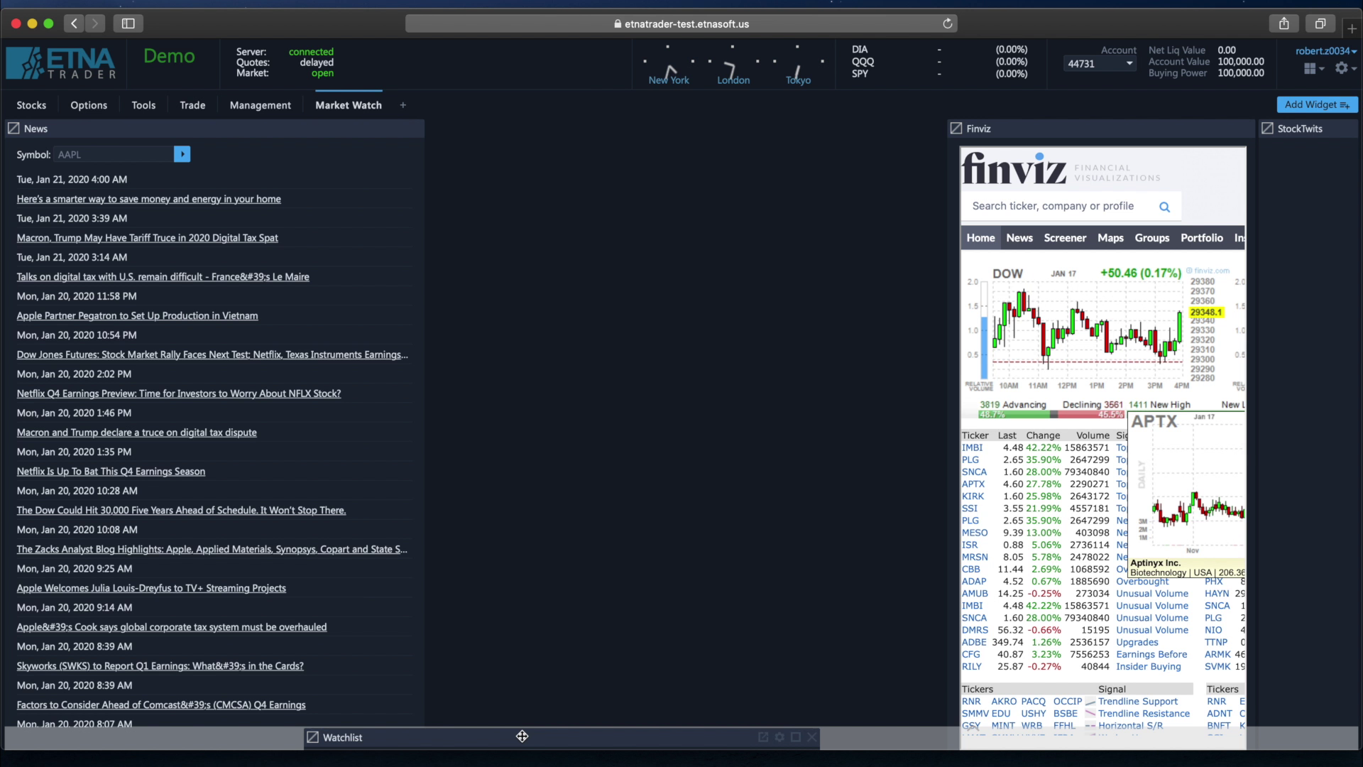
drag(522, 736, 522, 736)
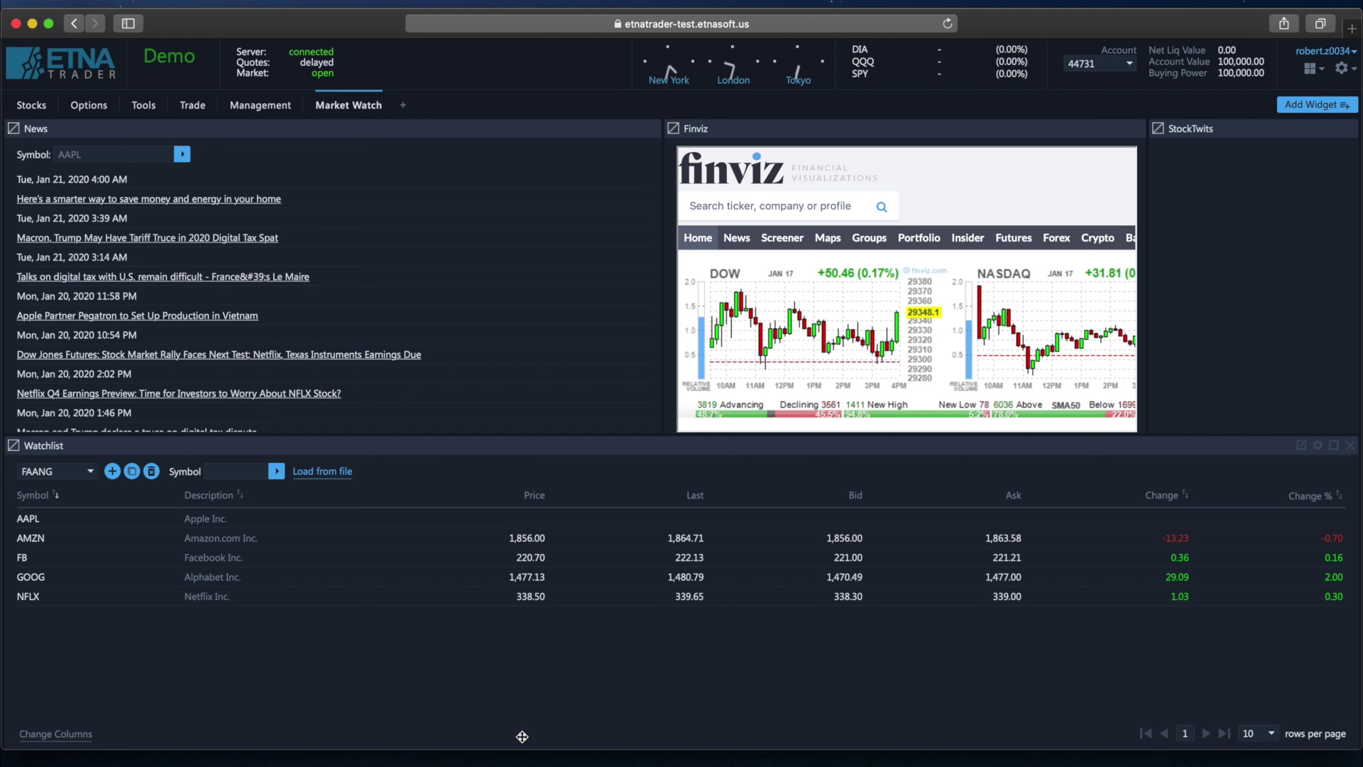
drag(639, 434, 641, 538)
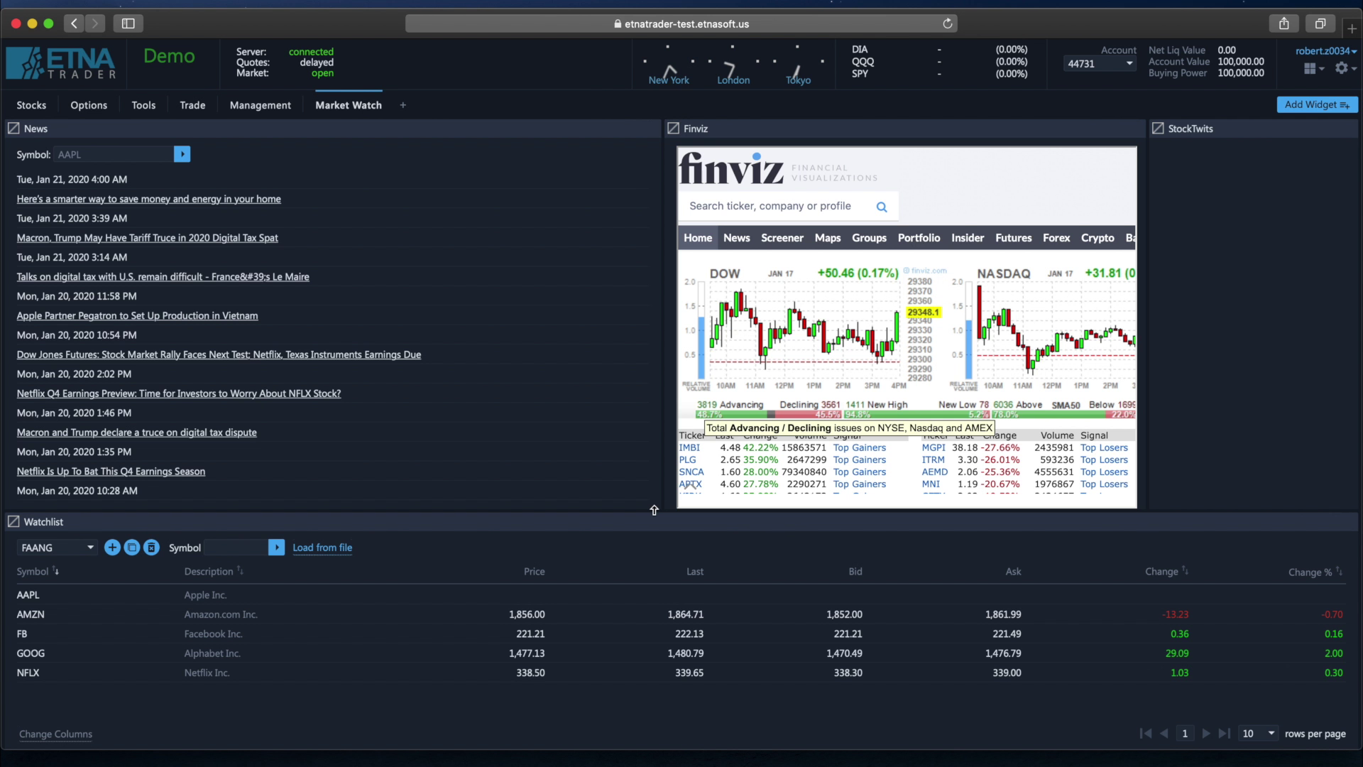
- Re-dock the Watchlist panel directly beneath the News panel
drag(654, 510, 496, 505)
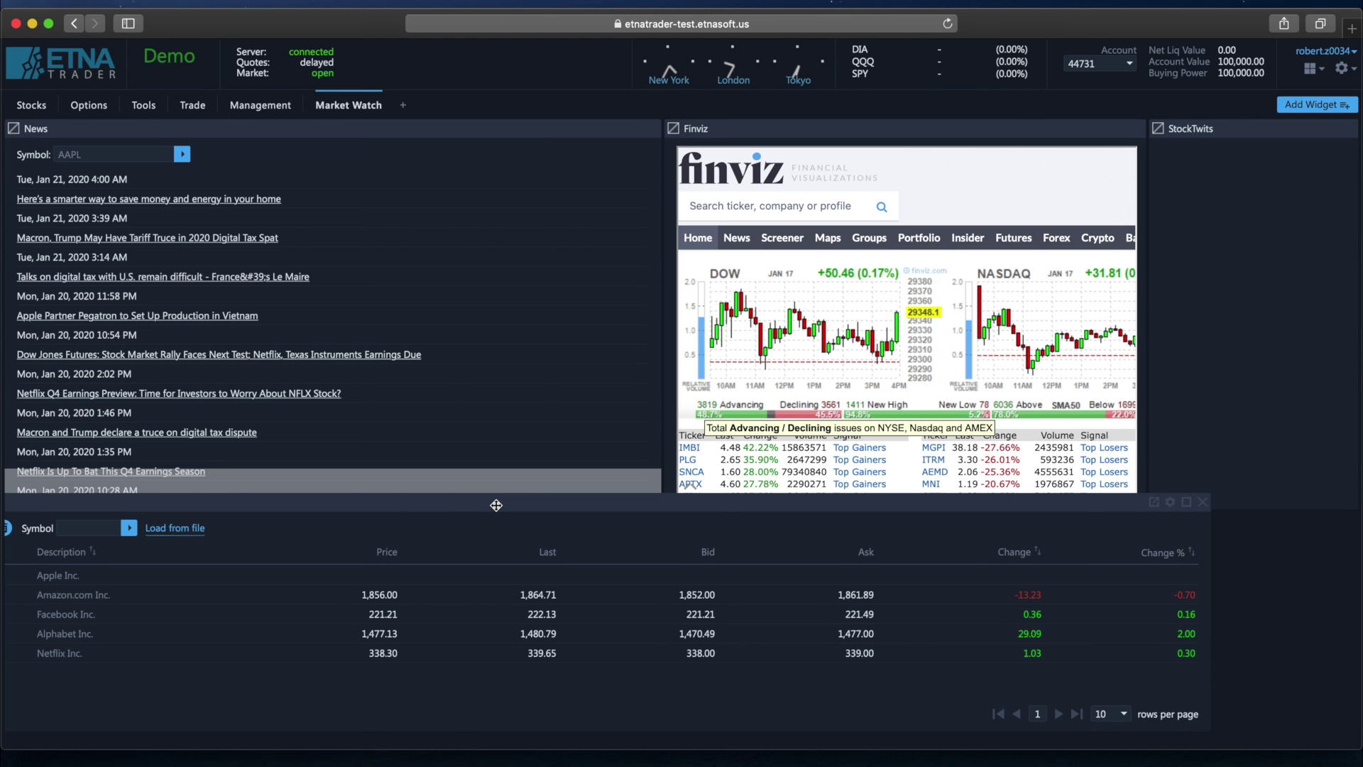
drag(496, 505, 496, 505)
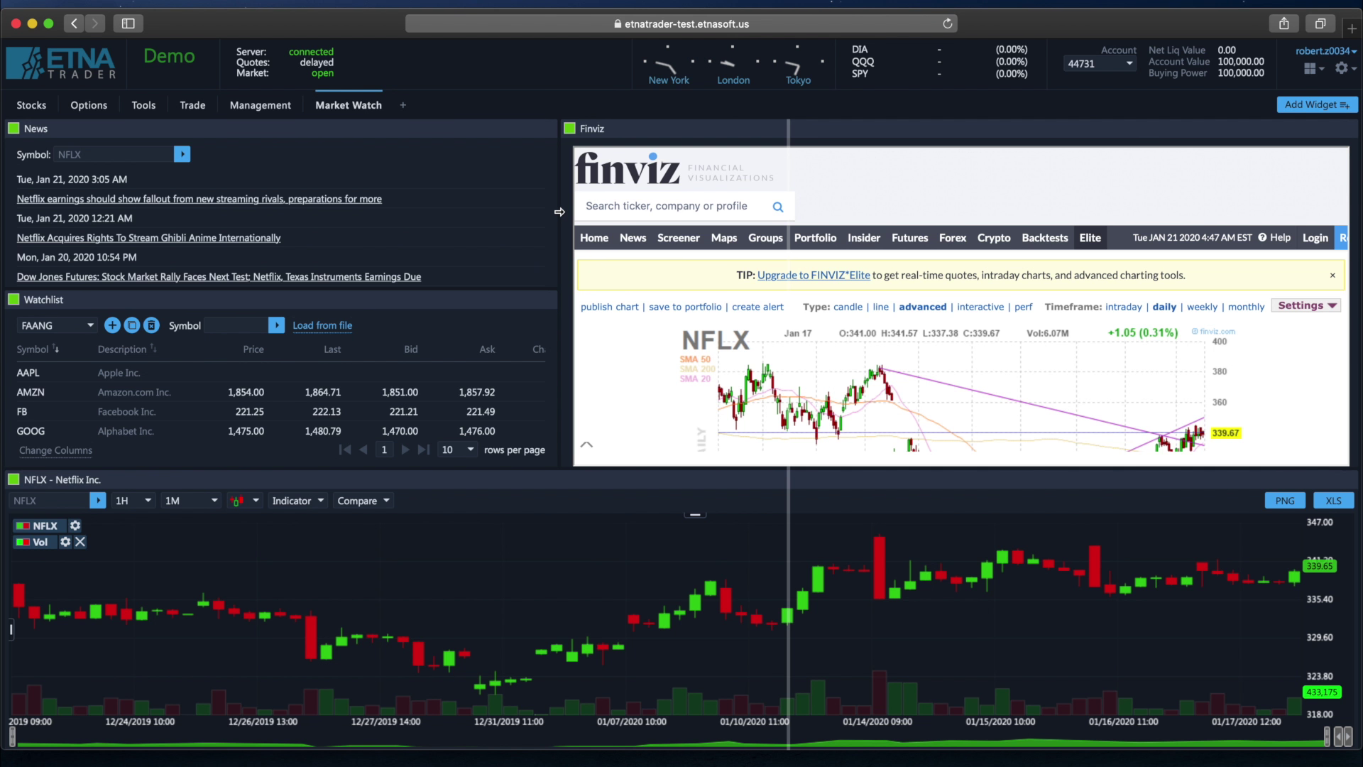
- Link the Finviz, News and NFLX chart widgets to the blue colour group
click(569, 129)
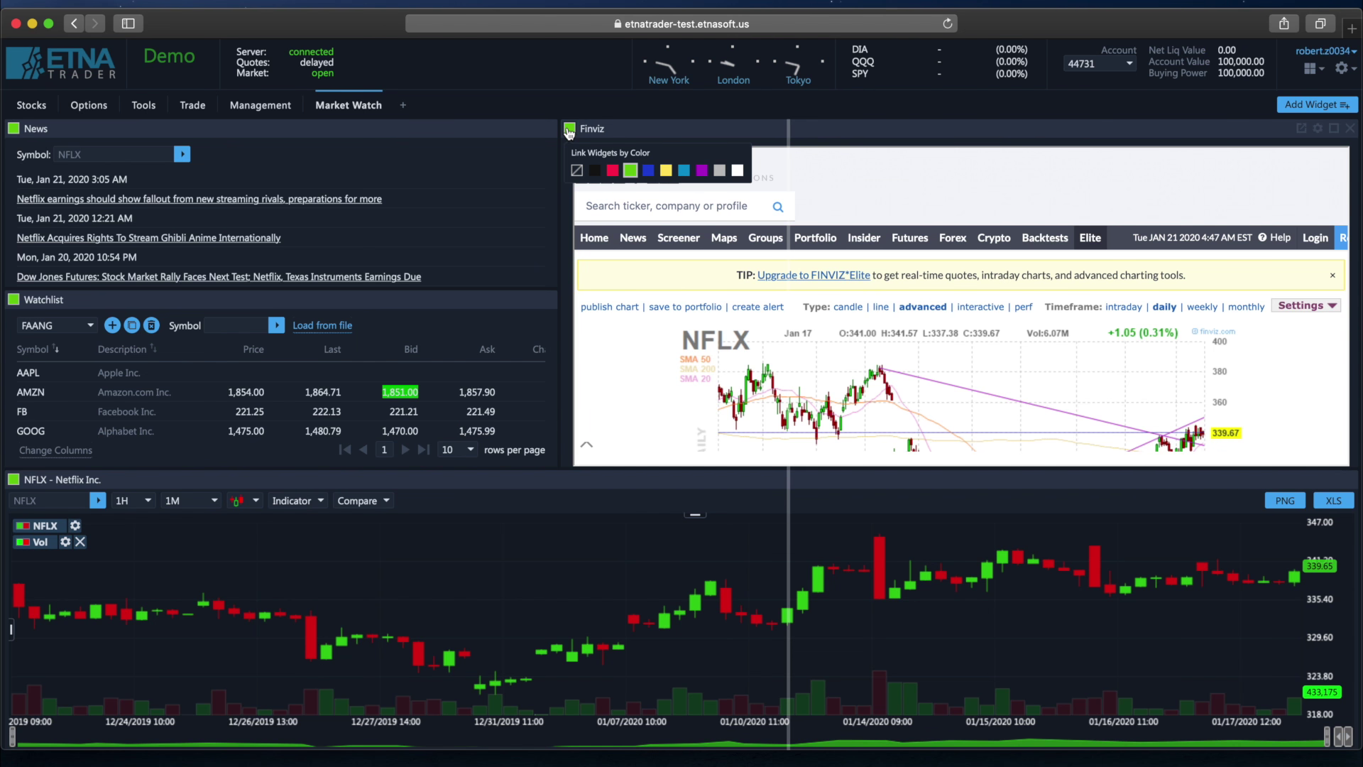
click(649, 170)
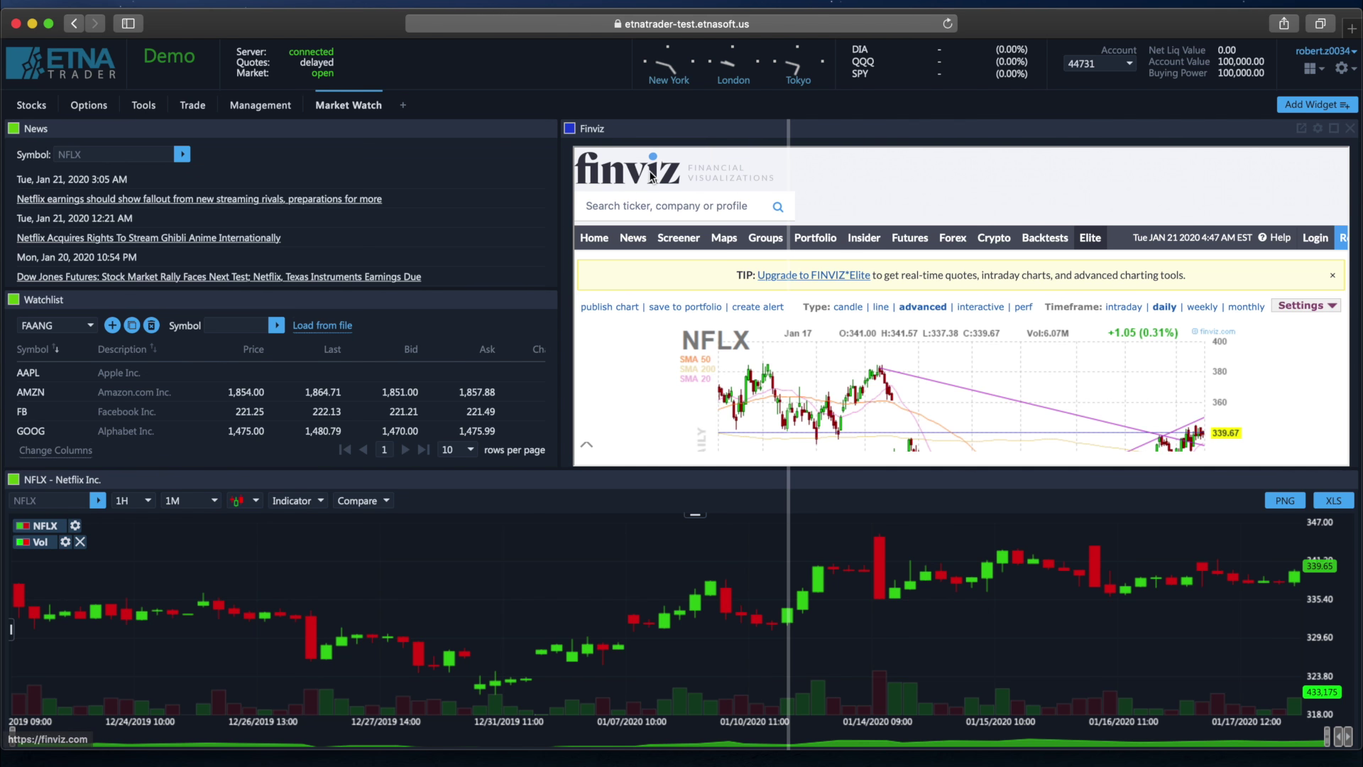
click(16, 130)
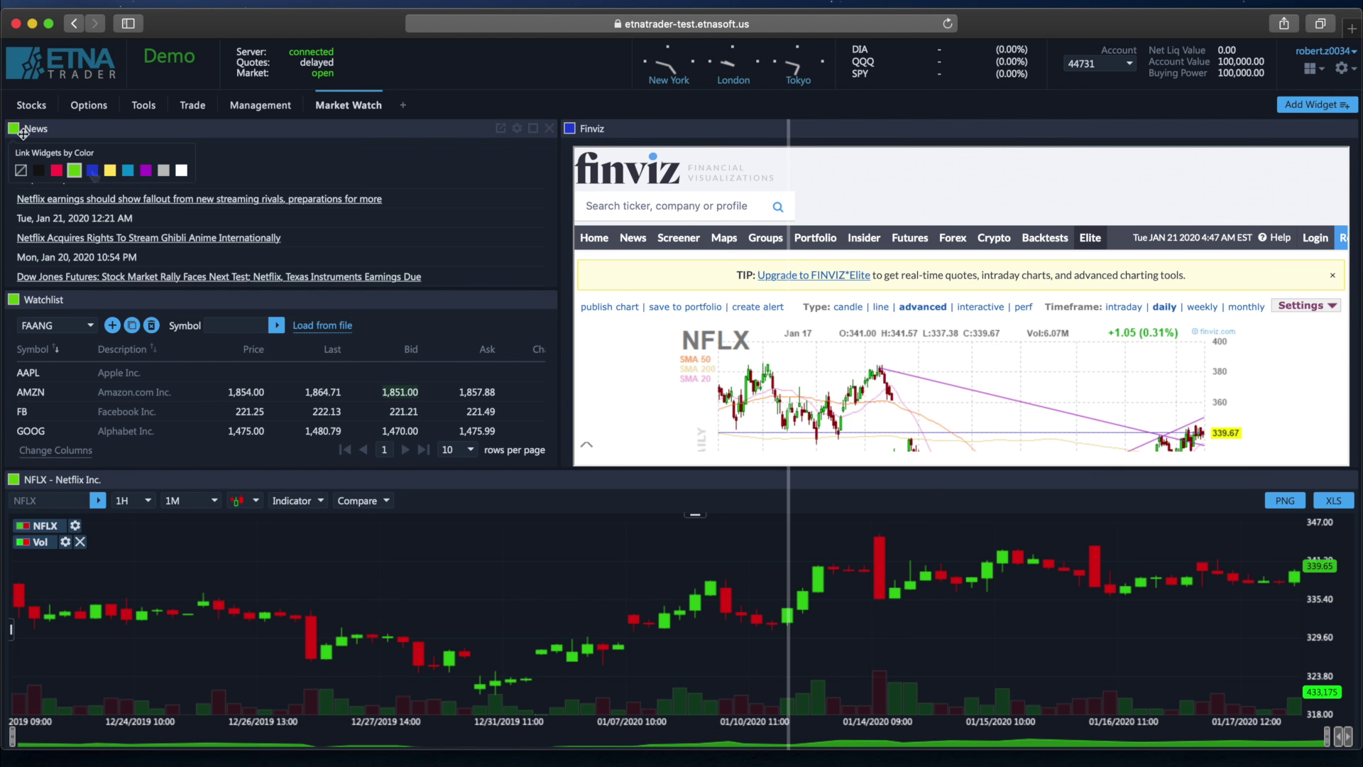
click(93, 172)
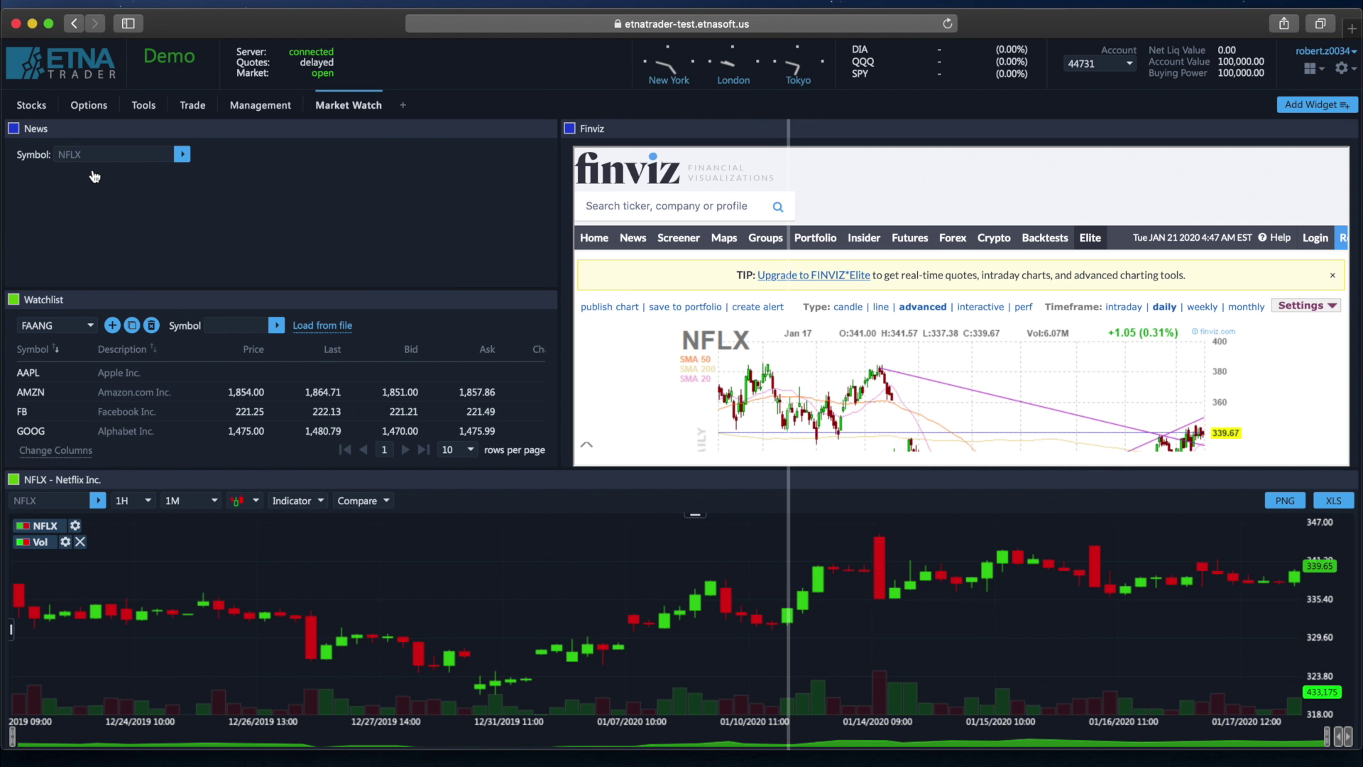
click(15, 480)
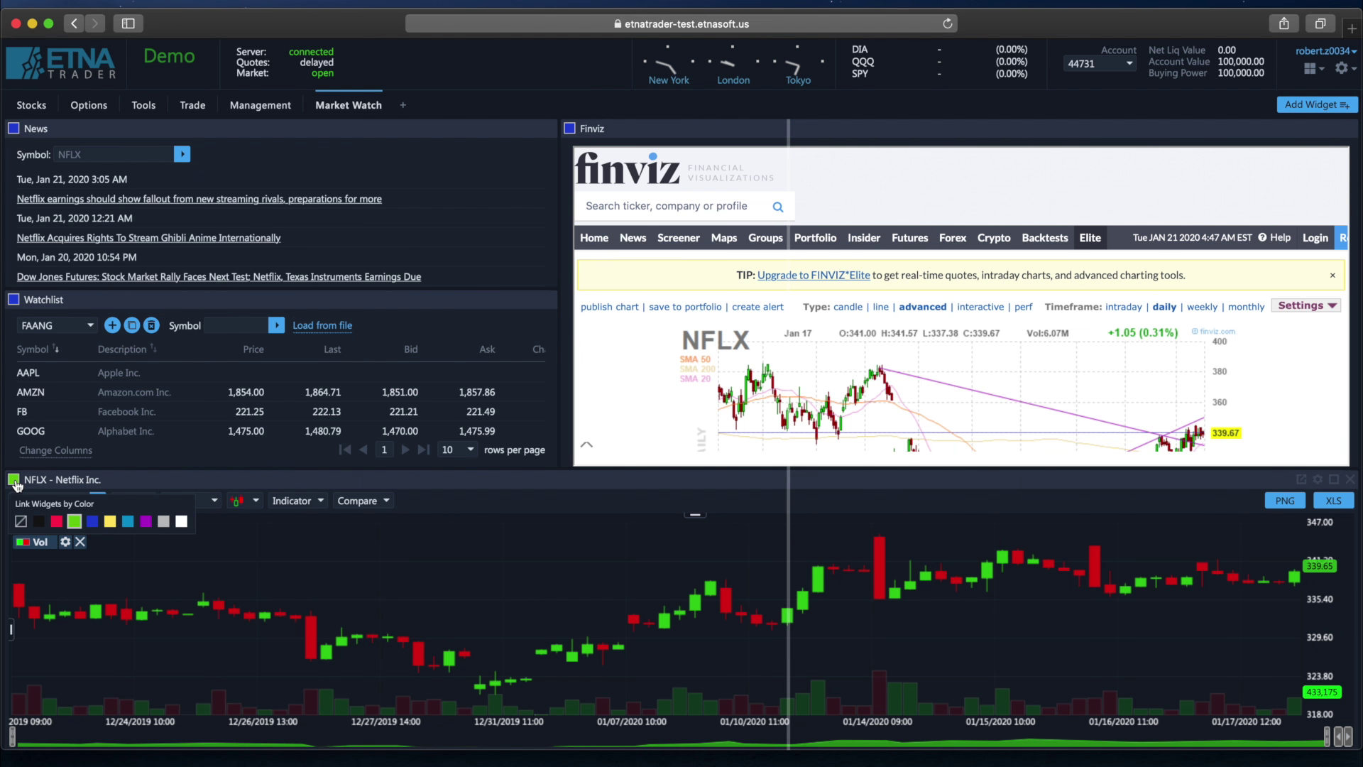
click(96, 525)
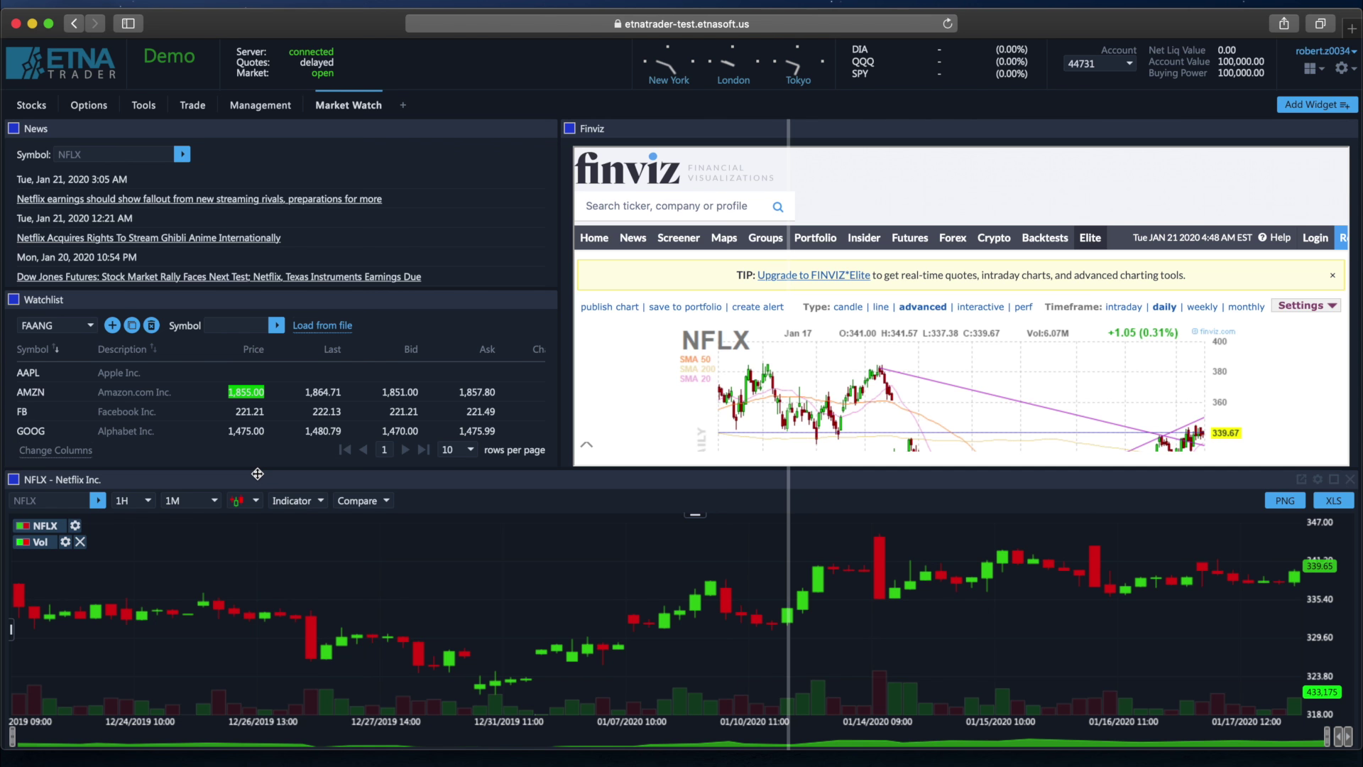
- Show GOOG across the linked widgets and dismiss the Finviz video ad
click(39, 432)
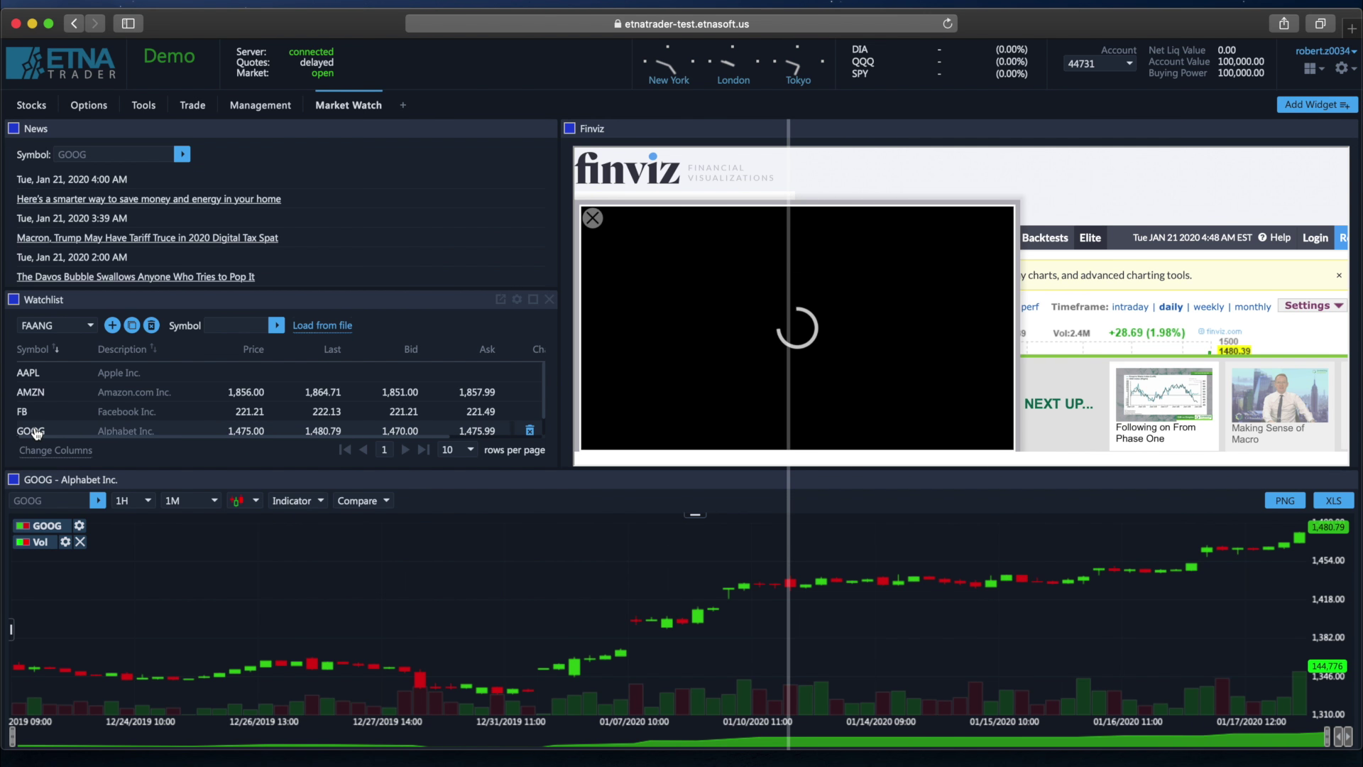
click(593, 217)
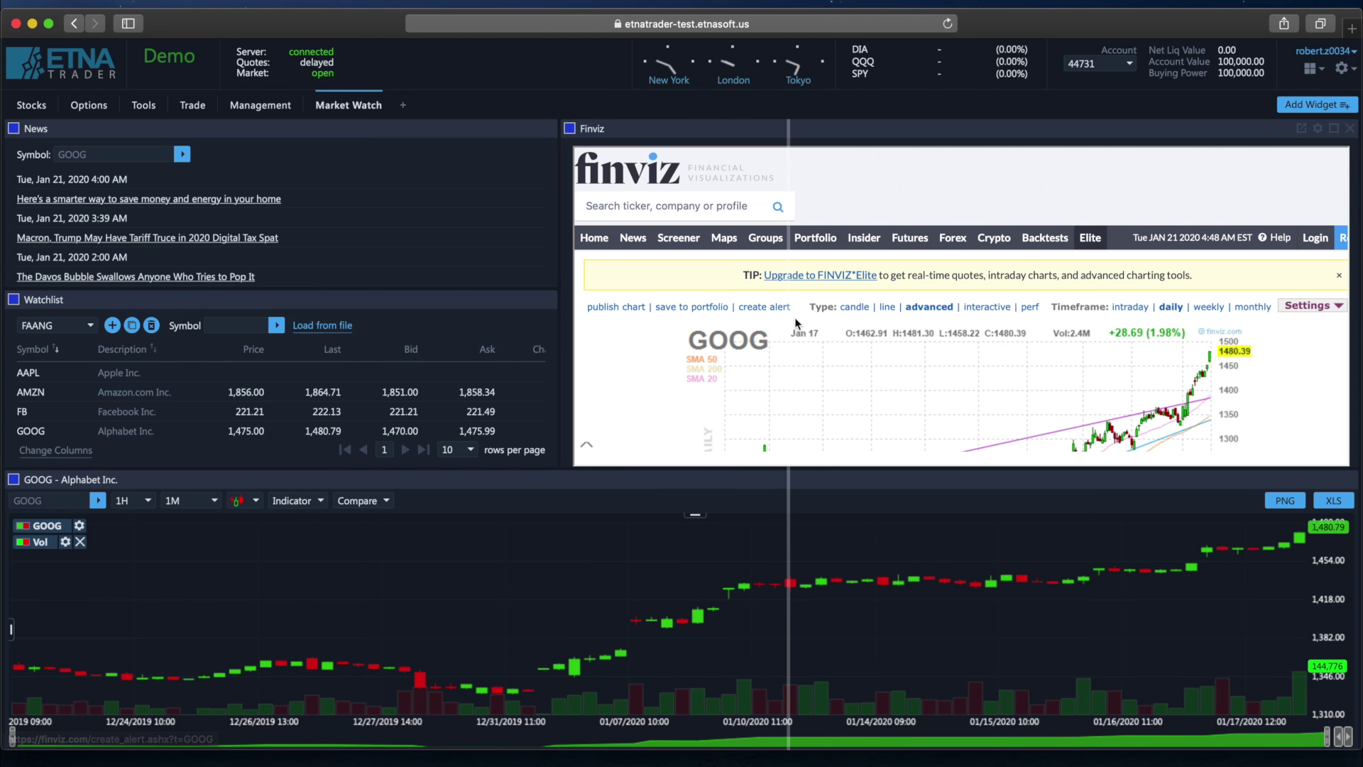
scroll(796, 323, down, 4)
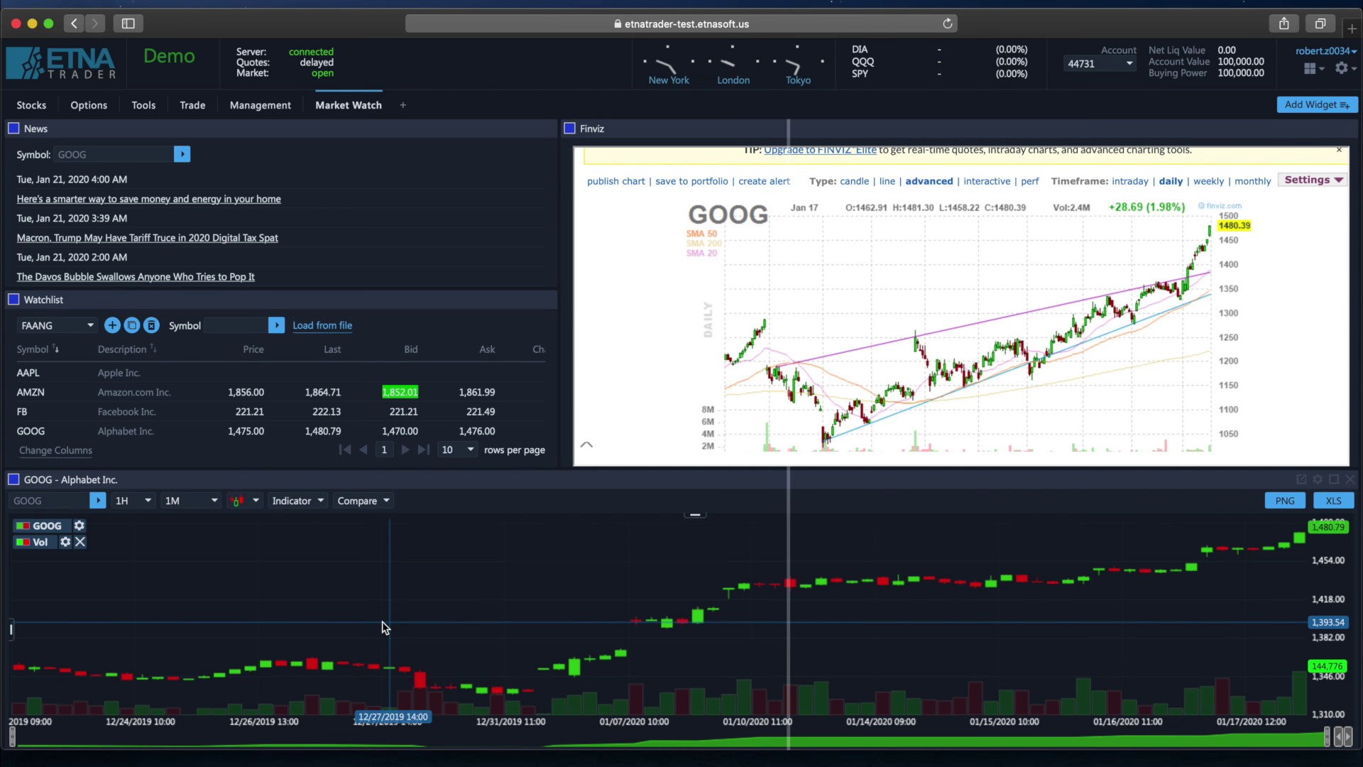
- Enter BYND as the chart symbol so linked widgets switch to Beyond Meat
click(44, 500)
text(bynd)
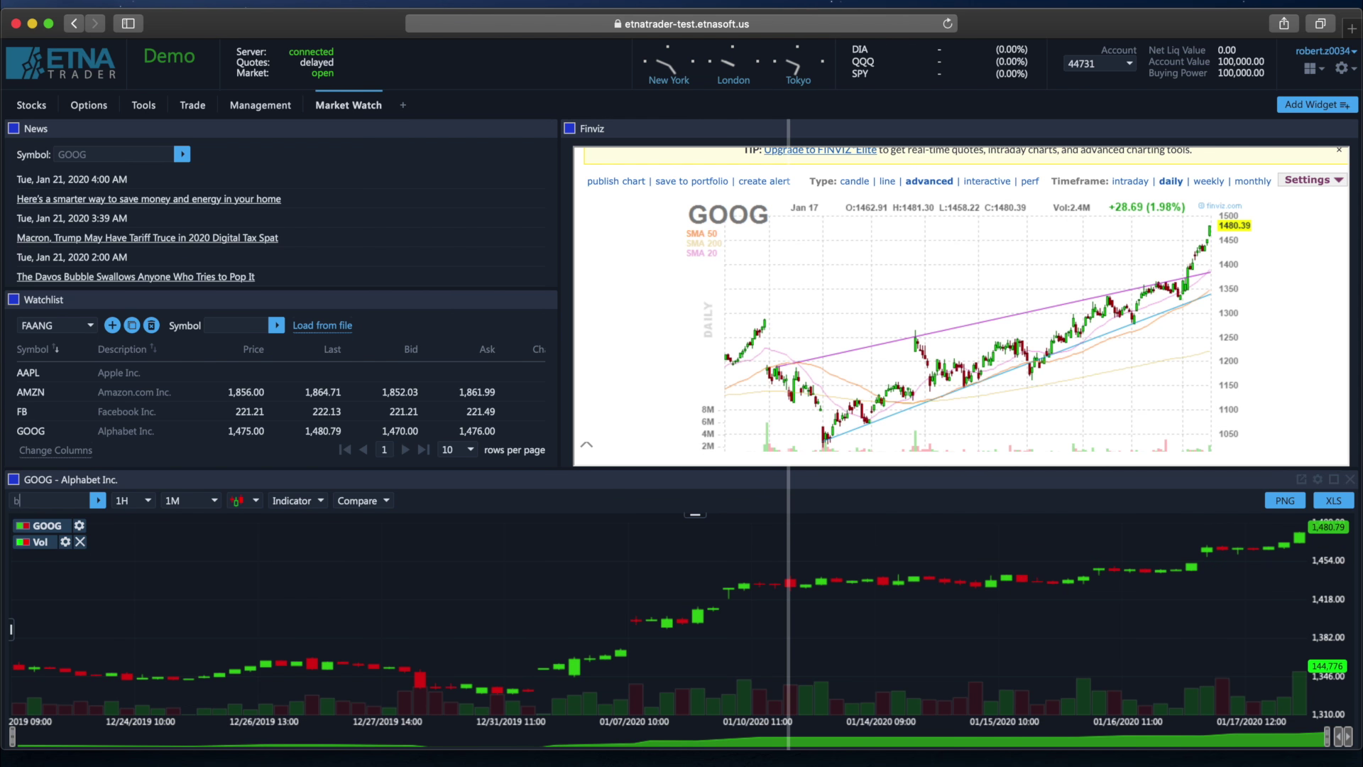
click(46, 525)
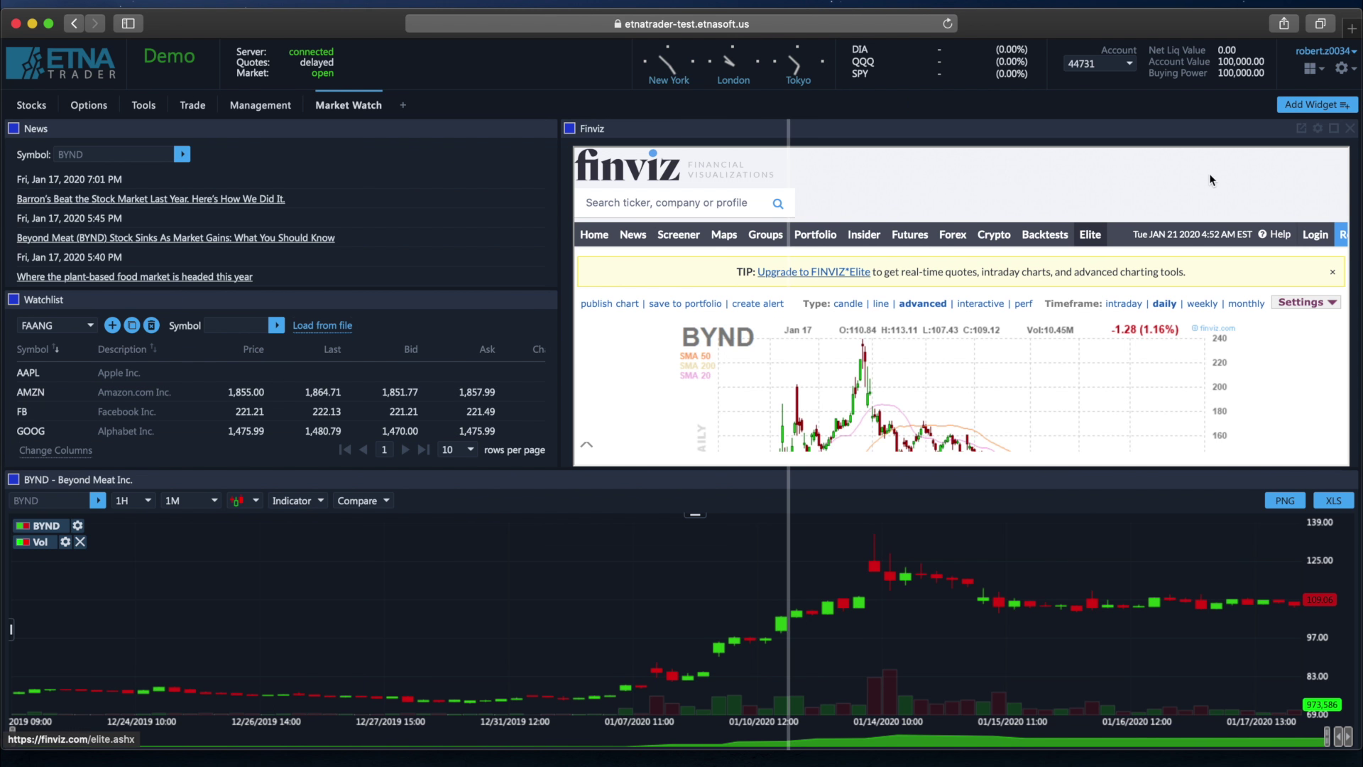
- Detach the Finviz widget into its own window, enlarge it and move it right
mouse_move(1288, 136)
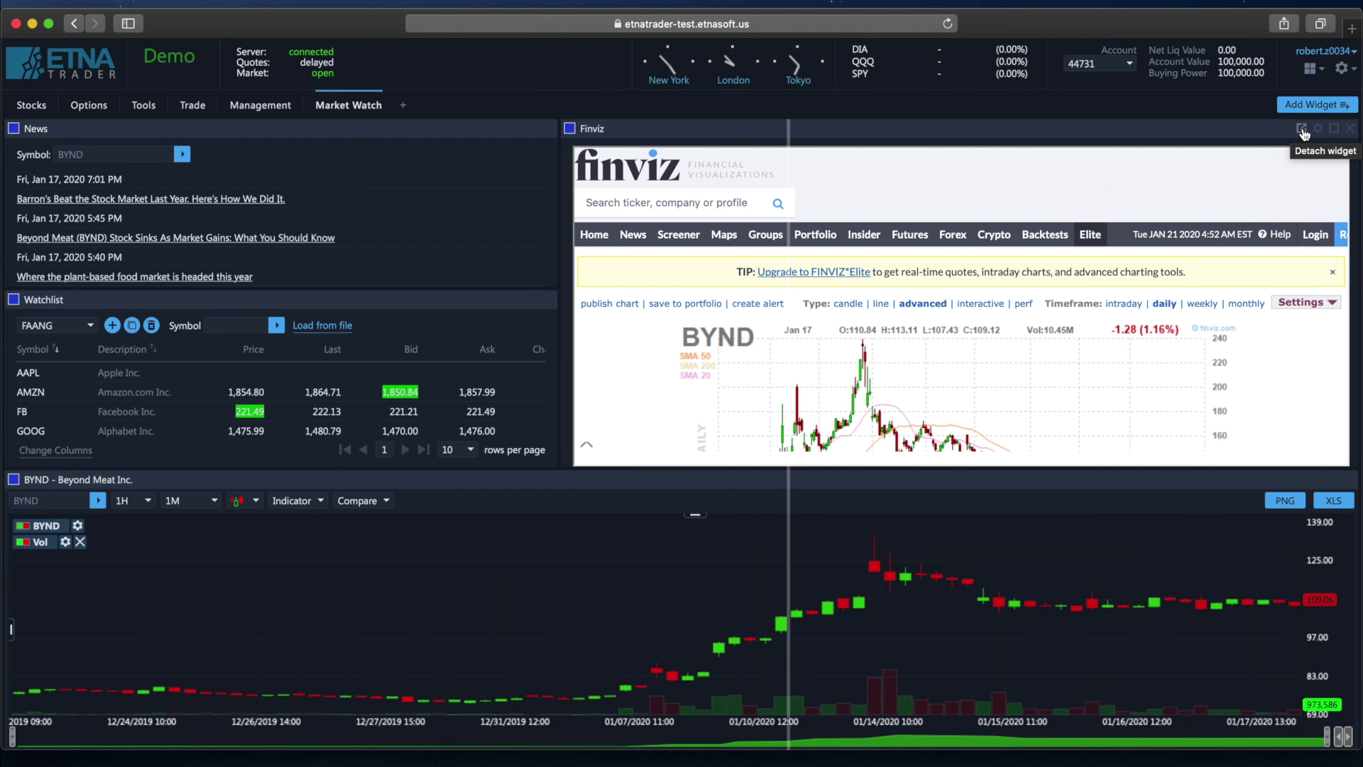
click(1301, 130)
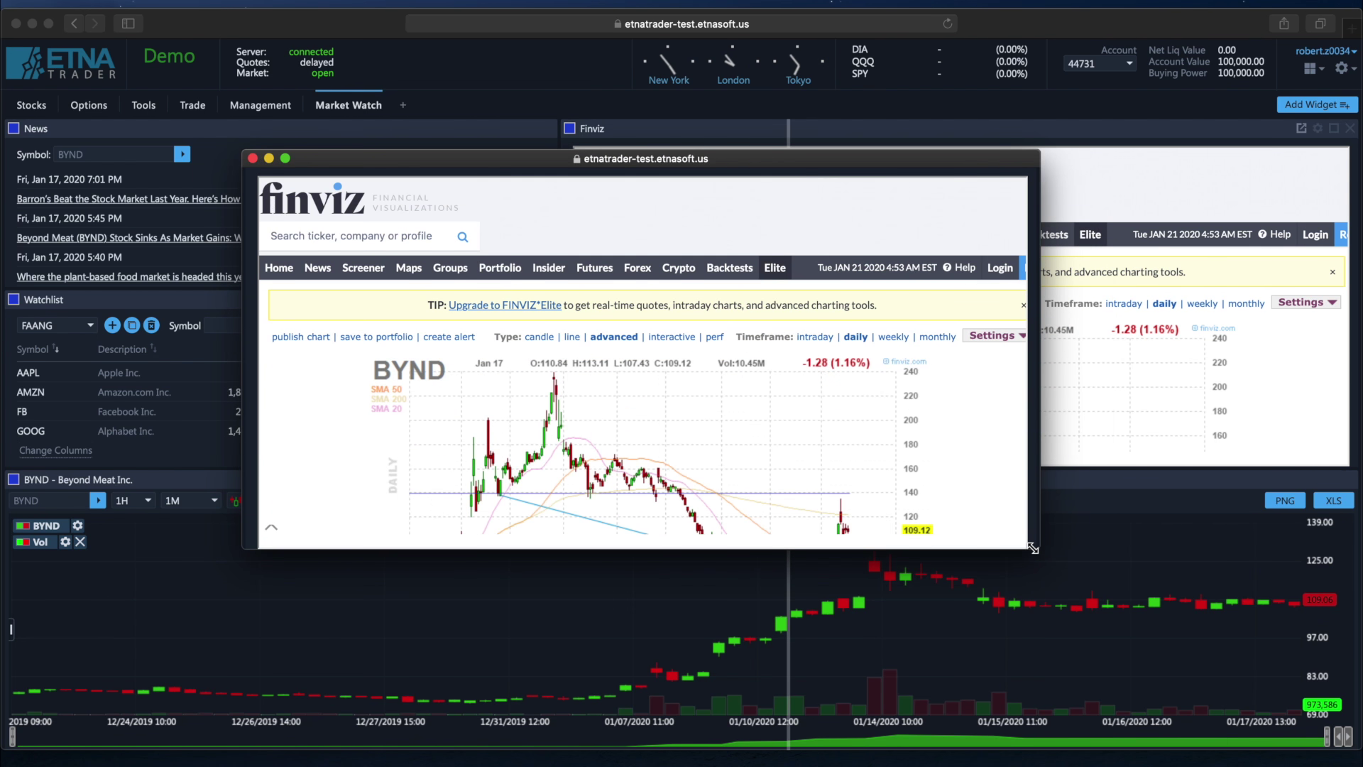
drag(1033, 548, 1058, 669)
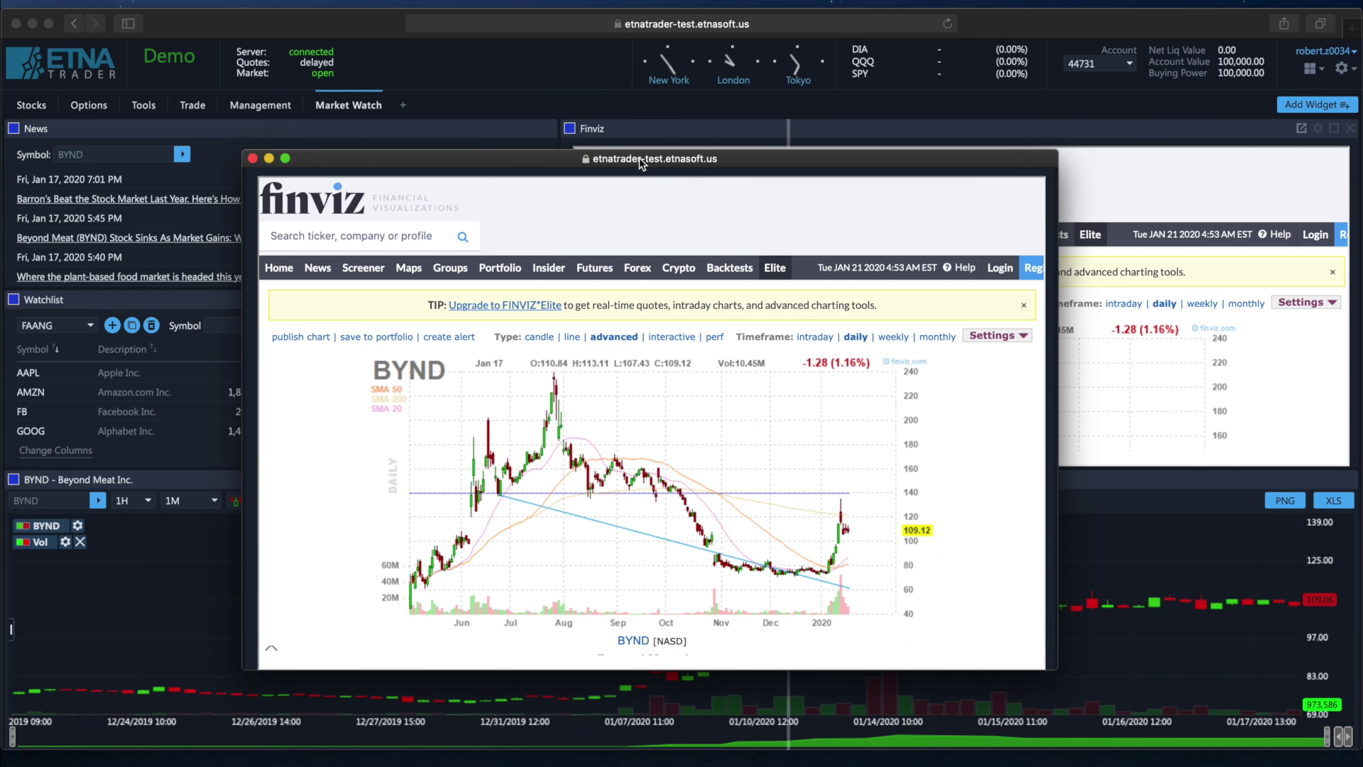
drag(639, 157, 824, 140)
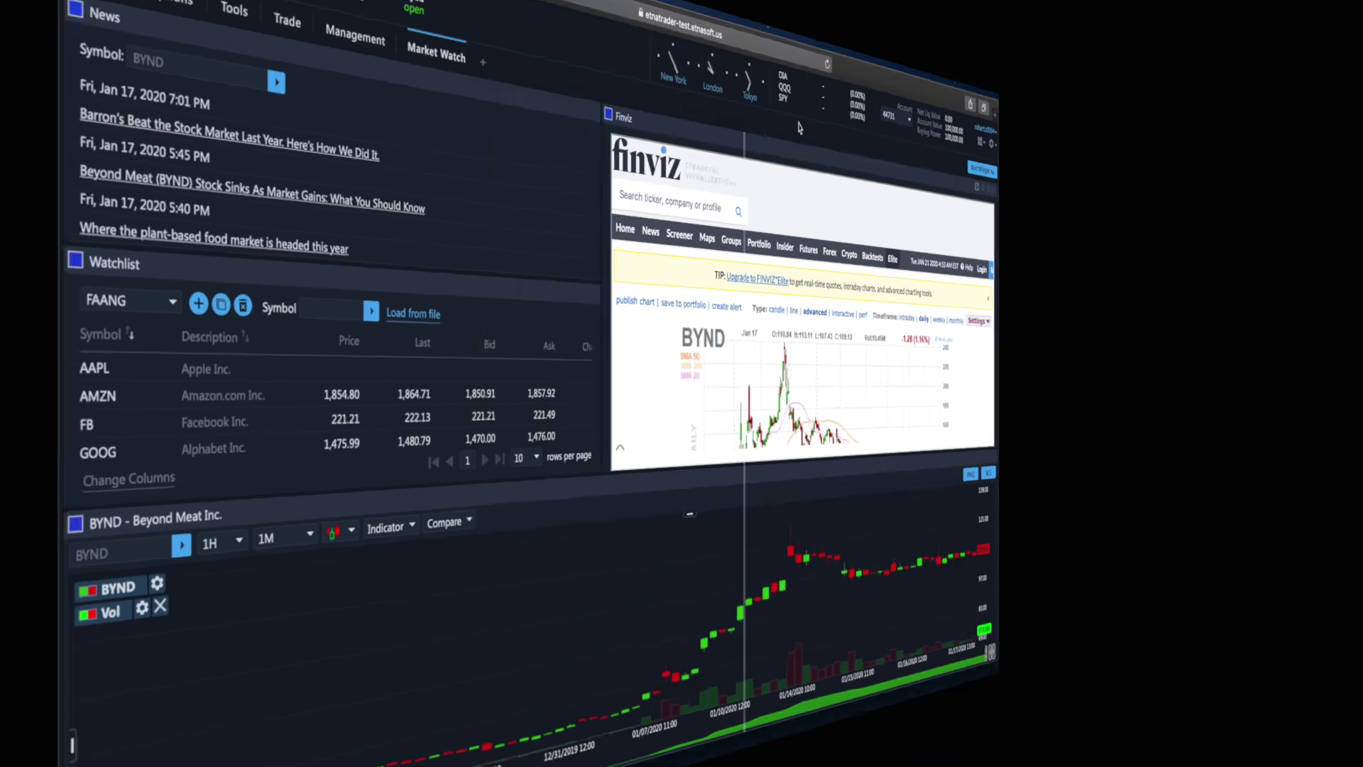